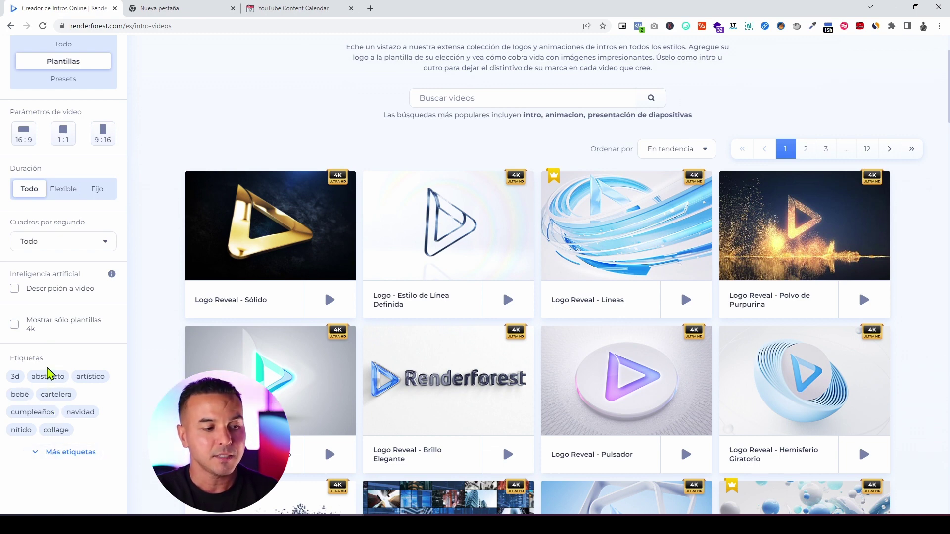
# Browse the first page of intro video templates, from the search area down to the page navigation.
pyautogui.scroll(1, 39, 389)
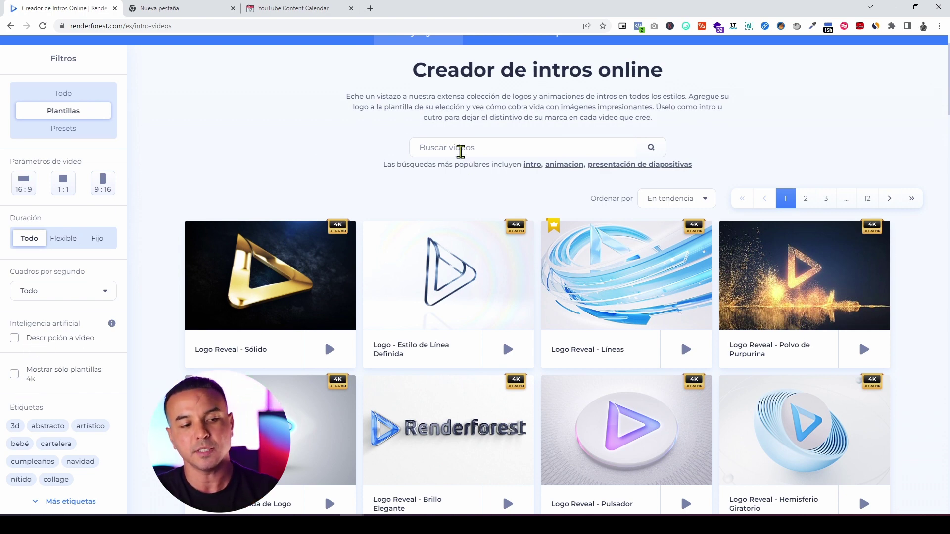
pyautogui.click(460, 151)
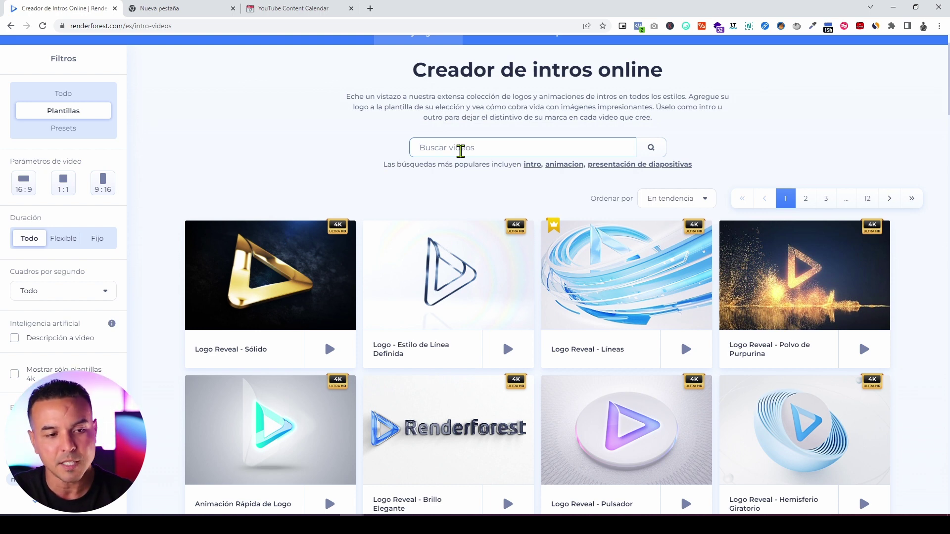
pyautogui.scroll(-2, 542, 299)
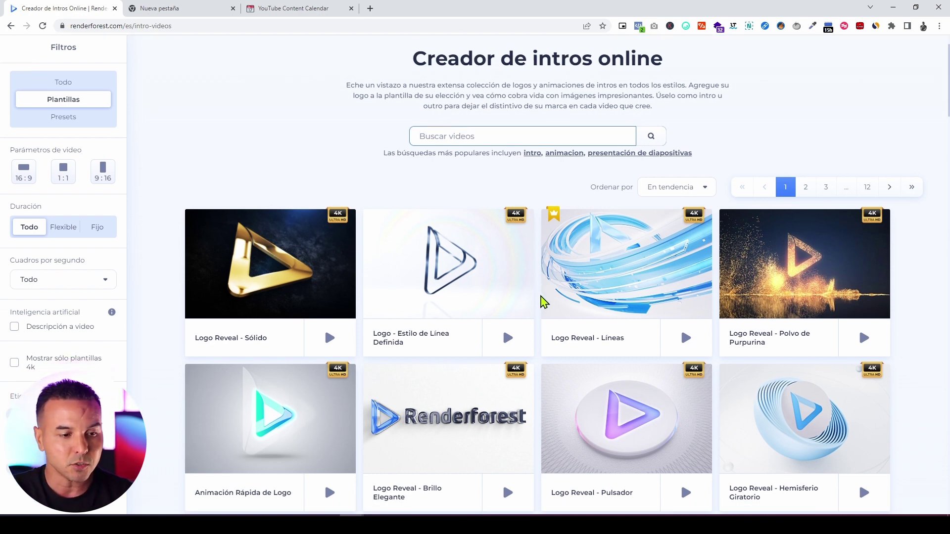
pyautogui.scroll(-6, 544, 297)
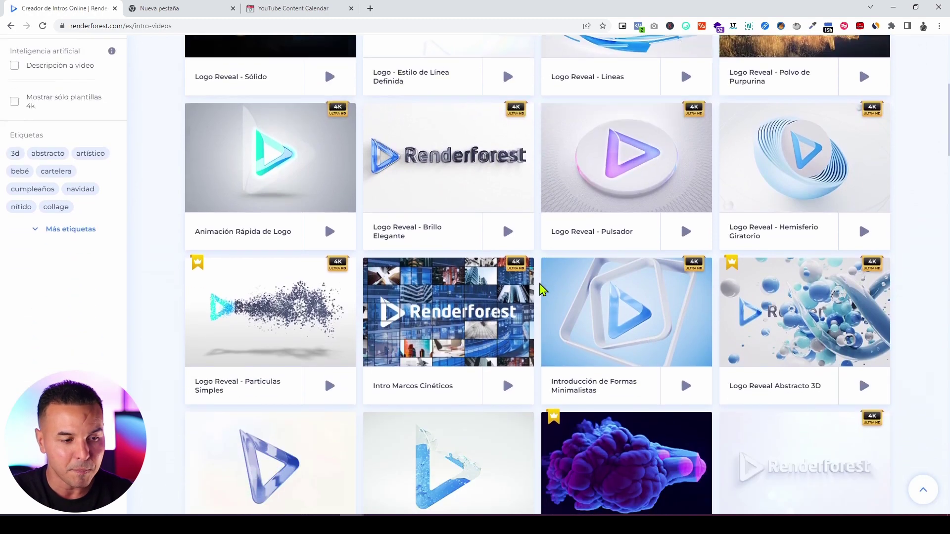
pyautogui.scroll(-8, 541, 292)
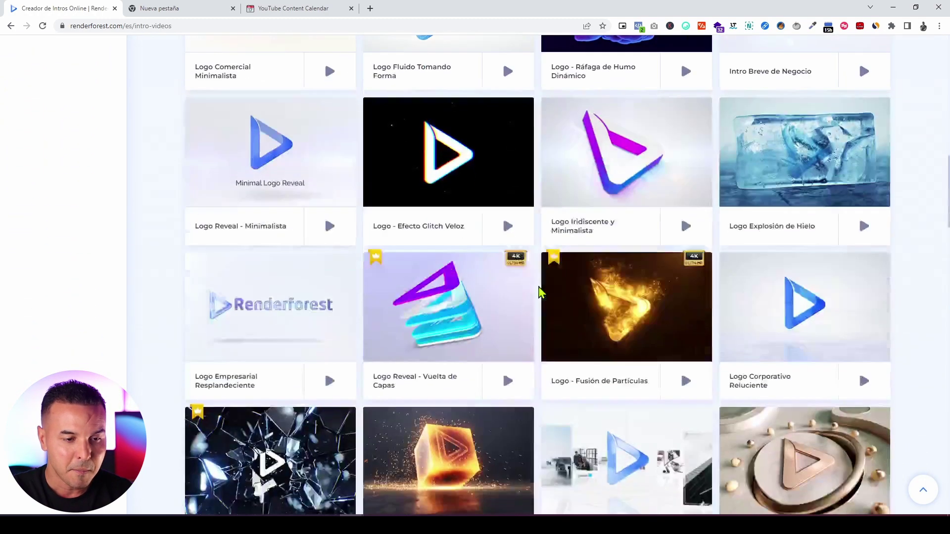
pyautogui.scroll(-10, 539, 289)
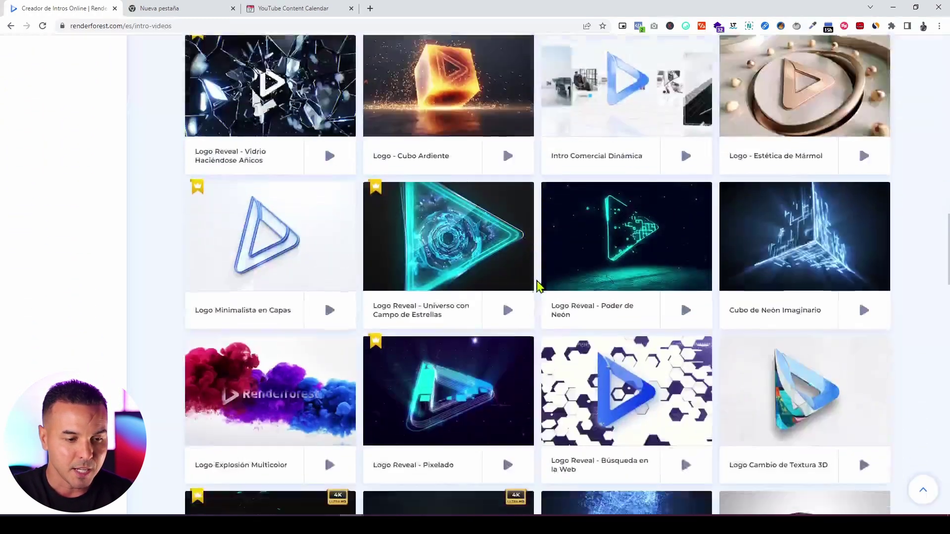
pyautogui.scroll(-2, 539, 284)
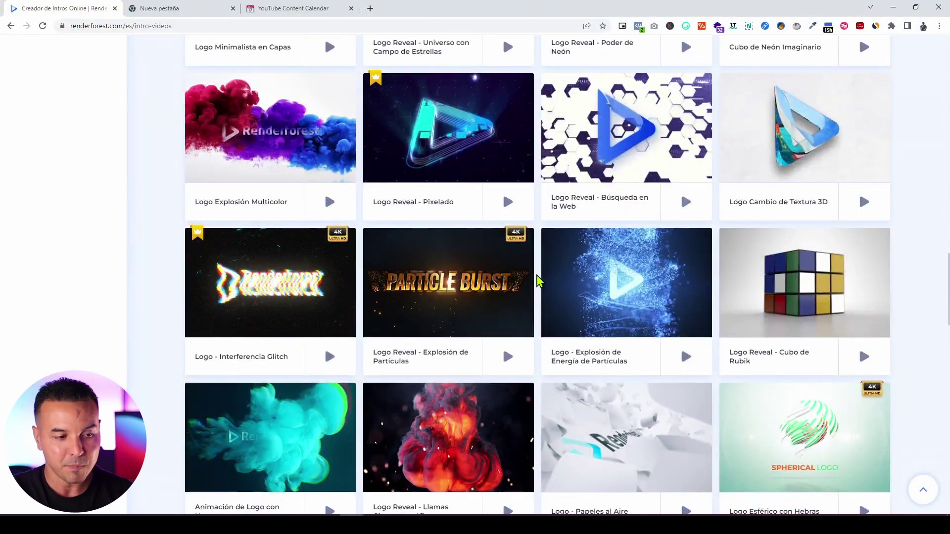
pyautogui.scroll(-4, 539, 284)
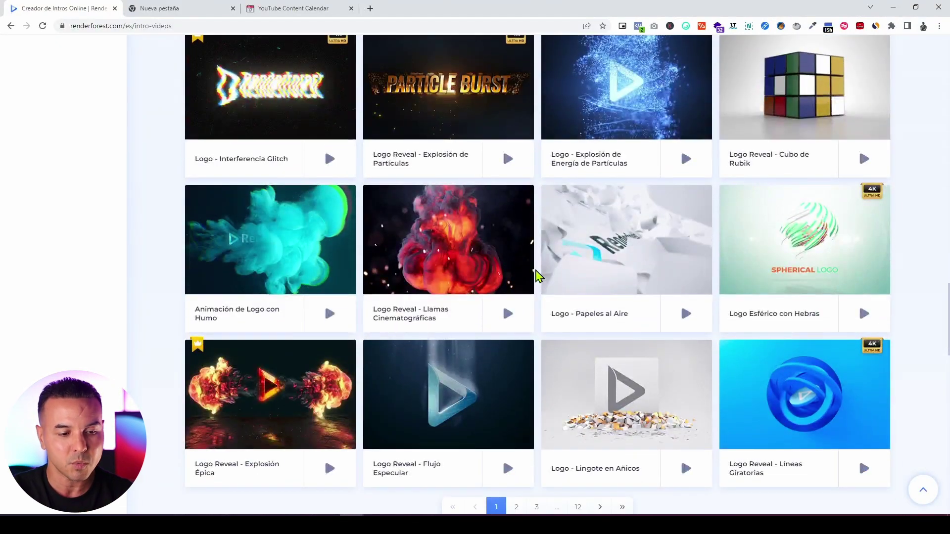
pyautogui.scroll(-3, 538, 276)
pyautogui.scroll(-1, 539, 275)
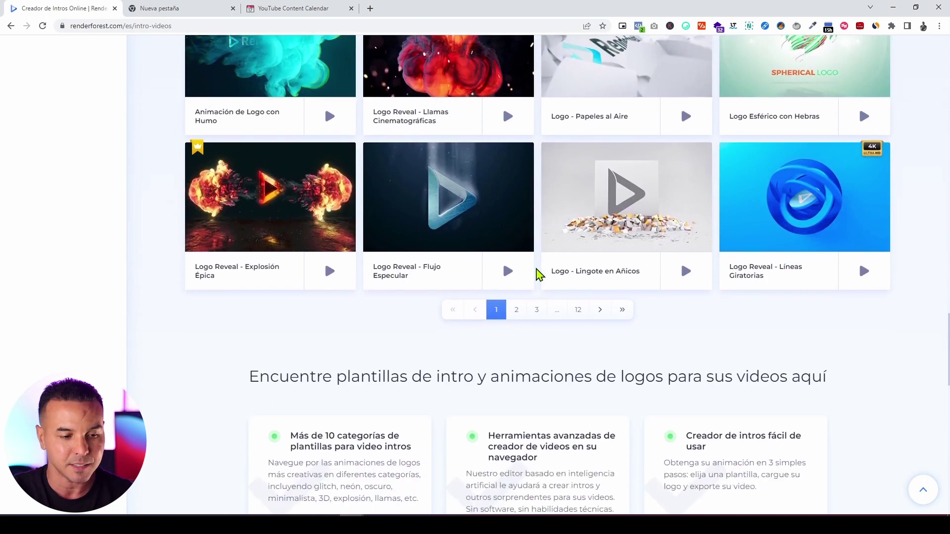
# Go to page 2 of the intro templates and open the template "Logo - Explosión Molecular".
pyautogui.click(516, 310)
pyautogui.scroll(12, 643, 299)
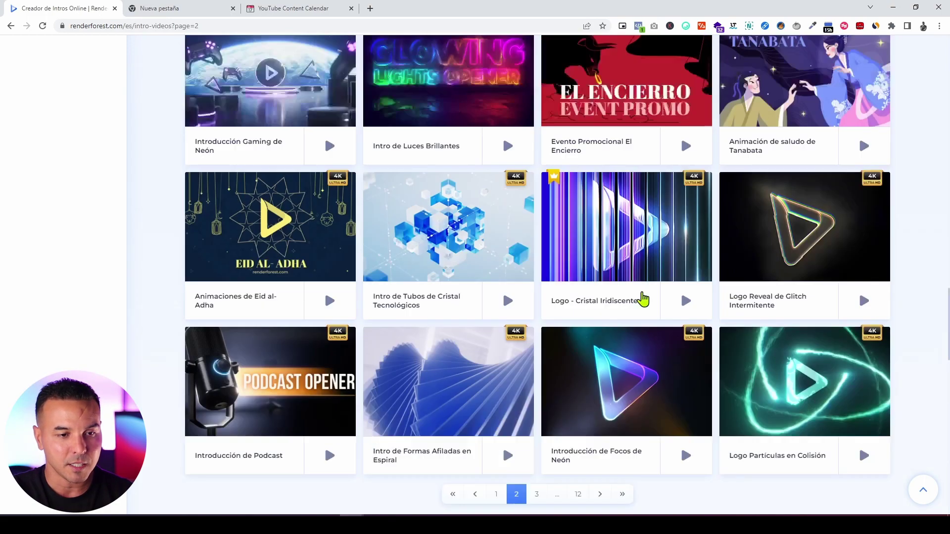
pyautogui.scroll(13, 642, 300)
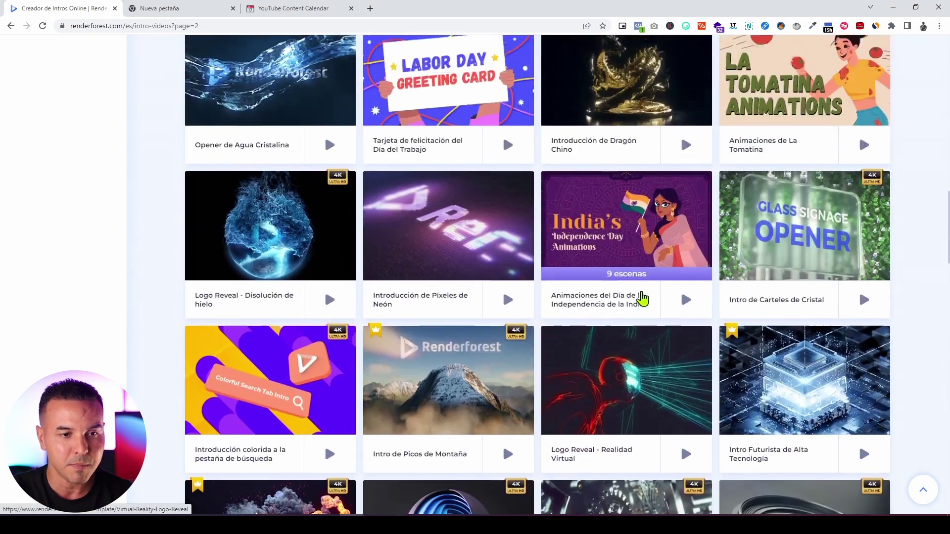
pyautogui.scroll(9, 642, 298)
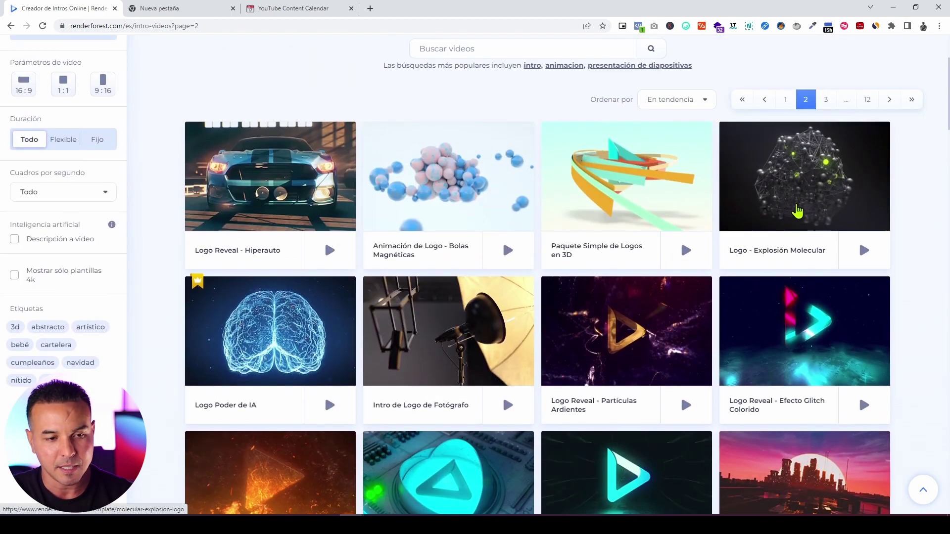
pyautogui.click(798, 211)
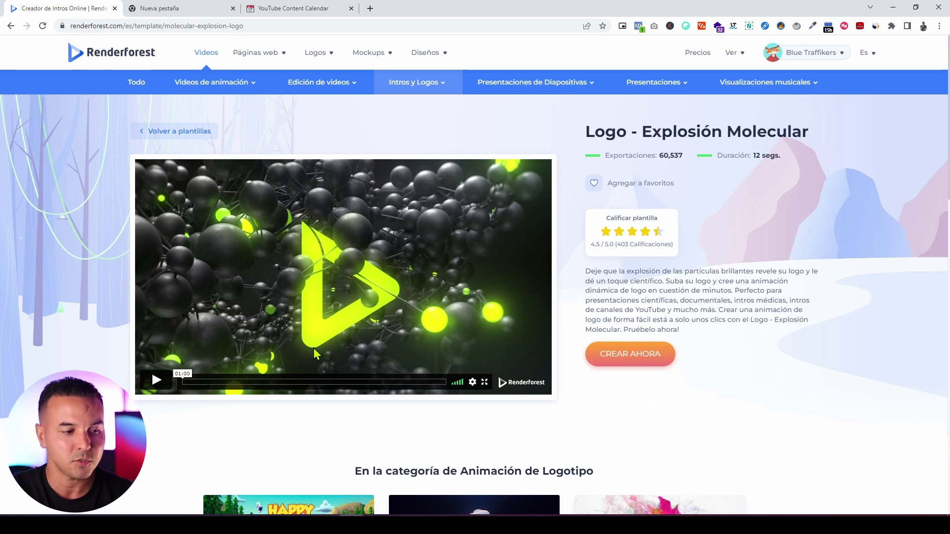
# Play and pause the template's preview video, and start creating a project from this template.
pyautogui.click(156, 384)
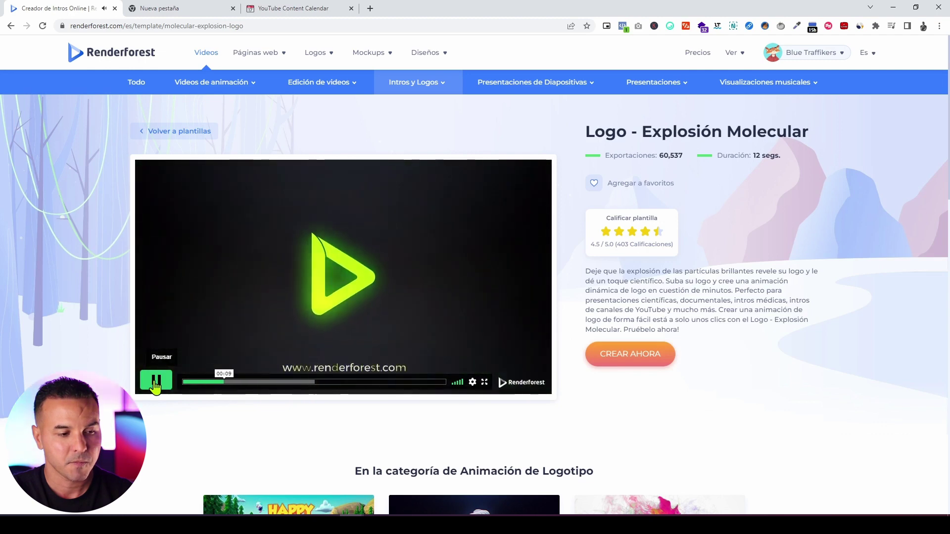
pyautogui.click(155, 386)
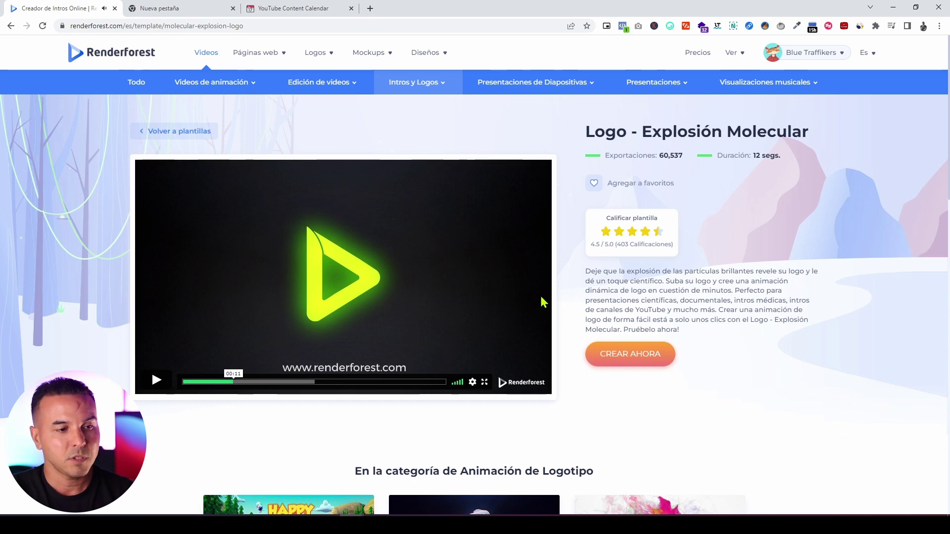
pyautogui.scroll(-1, 534, 348)
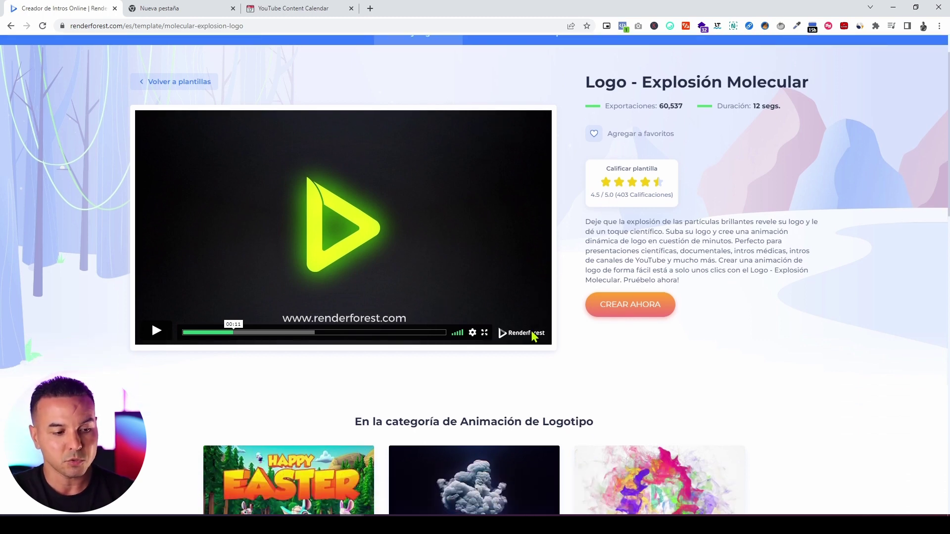
pyautogui.click(626, 311)
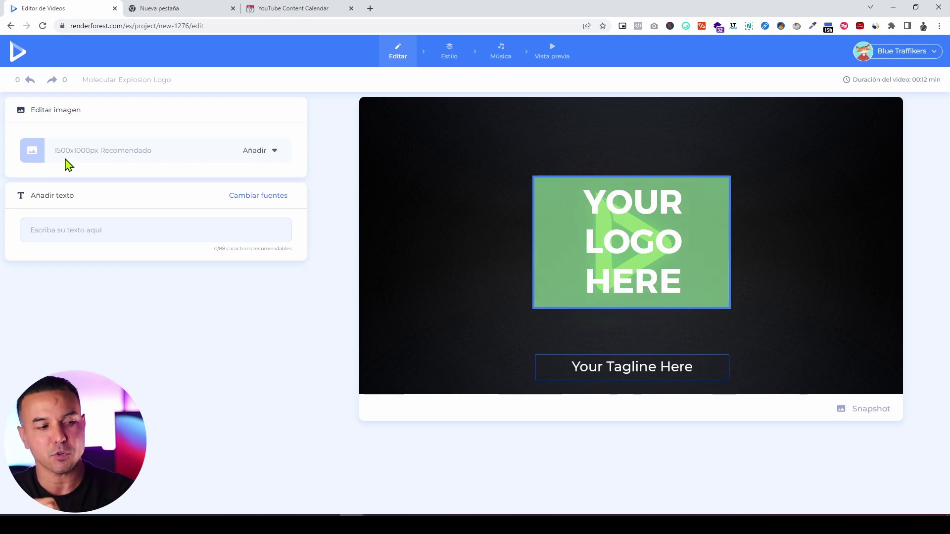
# Upload the image "Logo Verde" from the Descargas folder as the intro's logo.
pyautogui.click(247, 158)
pyautogui.click(253, 174)
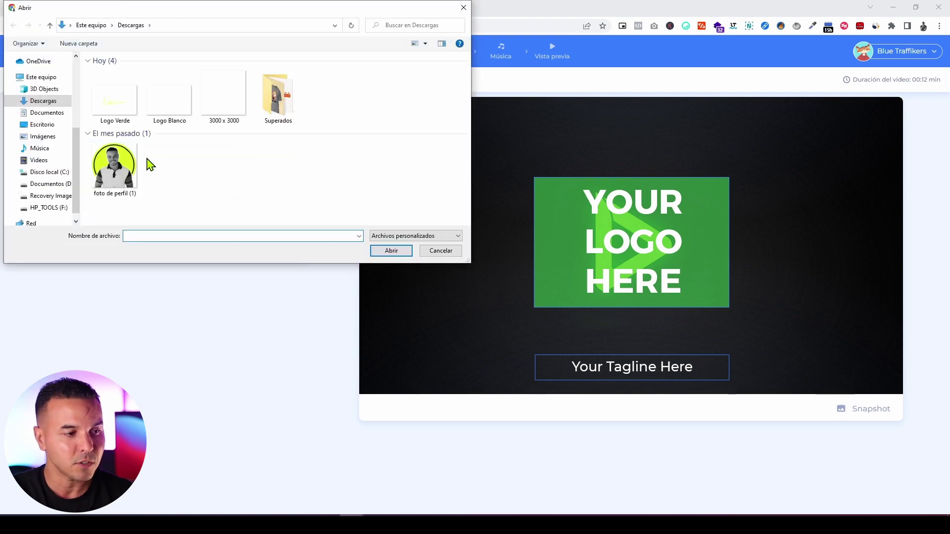
pyautogui.click(127, 119)
pyautogui.click(388, 253)
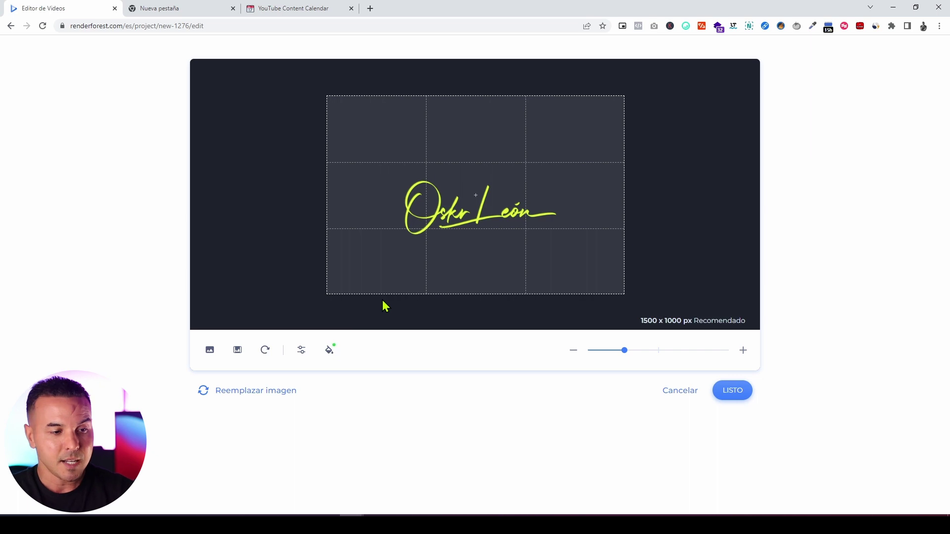
# Try enlarging the logo inside the crop frame, resetting it to its fitted size each time.
pyautogui.moveTo(624, 351)
pyautogui.mouseDown()
pyautogui.moveTo(661, 351)
pyautogui.moveTo(624, 352)
pyautogui.moveTo(645, 353)
pyautogui.mouseUp()
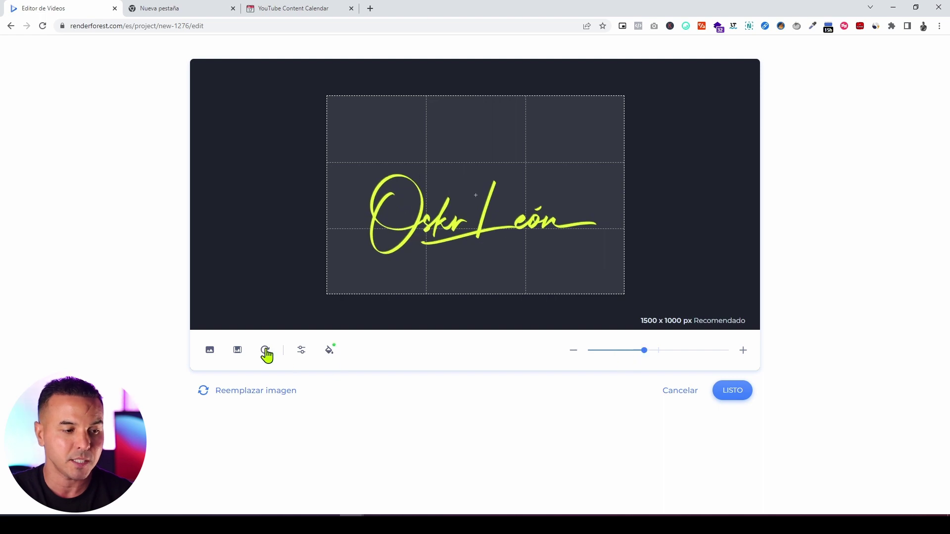
pyautogui.click(237, 352)
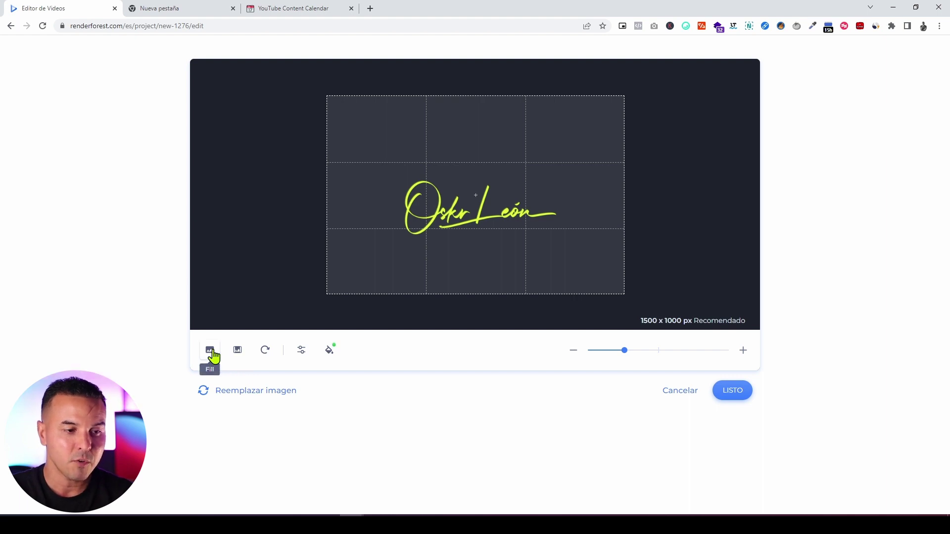
pyautogui.moveTo(626, 350)
pyautogui.mouseDown()
pyautogui.moveTo(664, 351)
pyautogui.moveTo(642, 350)
pyautogui.mouseUp()
pyautogui.click(239, 351)
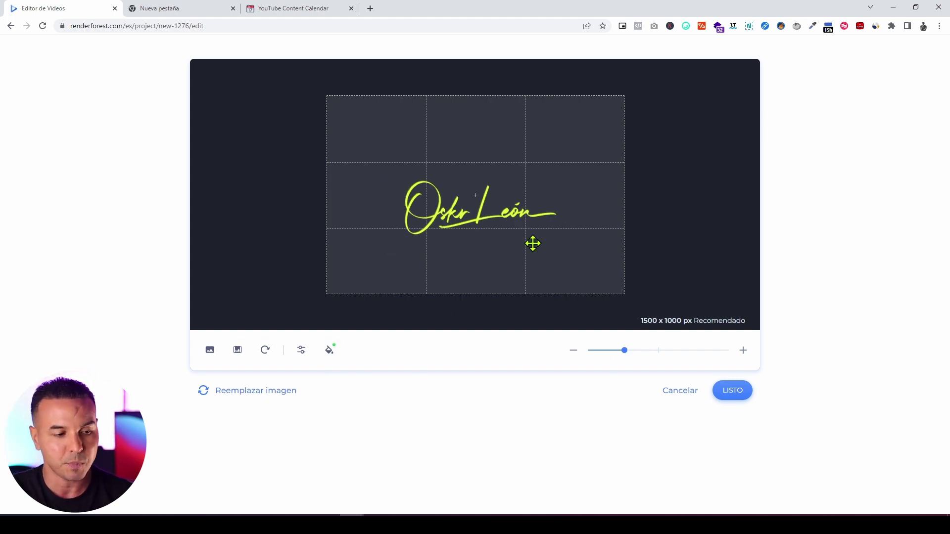
# Rotate the logo through four quarter turns until it is upright again.
pyautogui.click(269, 357)
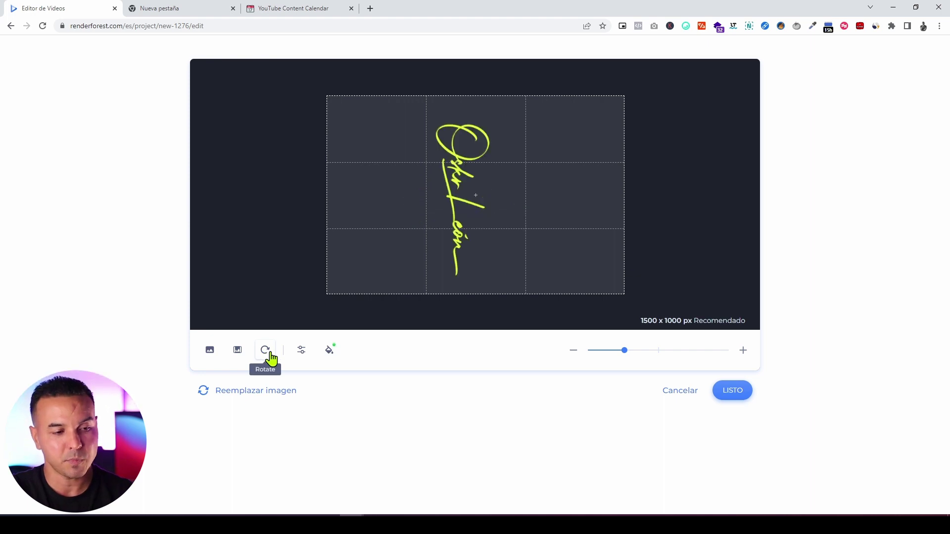
pyautogui.click(271, 358)
pyautogui.click(271, 358)
pyautogui.click(271, 358)
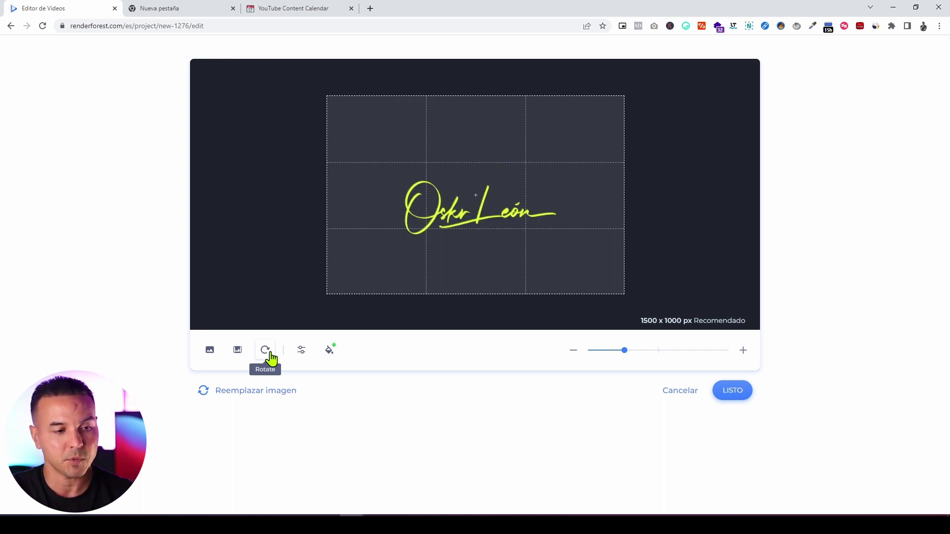
# Look through the filters available for the logo image and leave them without applying any.
pyautogui.click(303, 352)
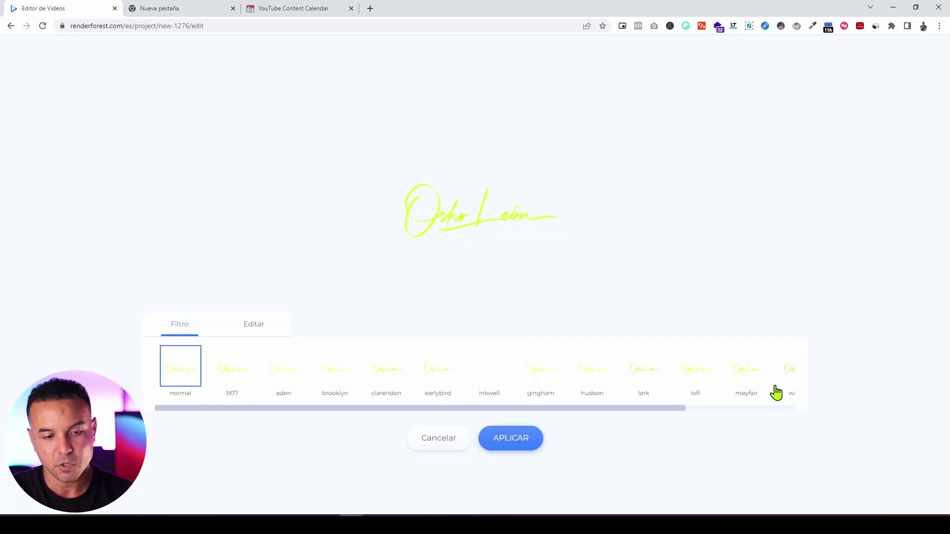
pyautogui.moveTo(513, 409); pyautogui.dragTo(398, 401)
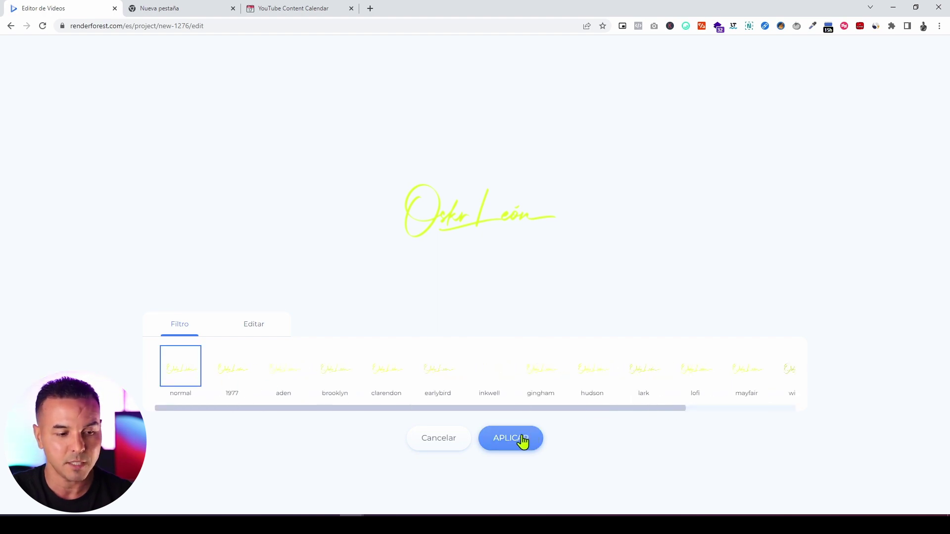
pyautogui.click(447, 443)
# Try the logo in white and black, restore its default colour (Por defecto), and accept the image.
pyautogui.click(330, 351)
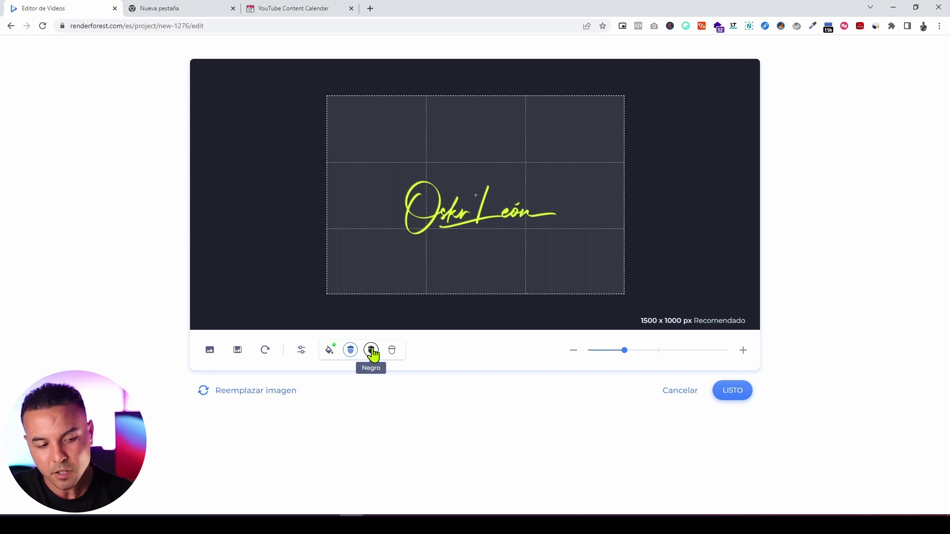
pyautogui.click(392, 350)
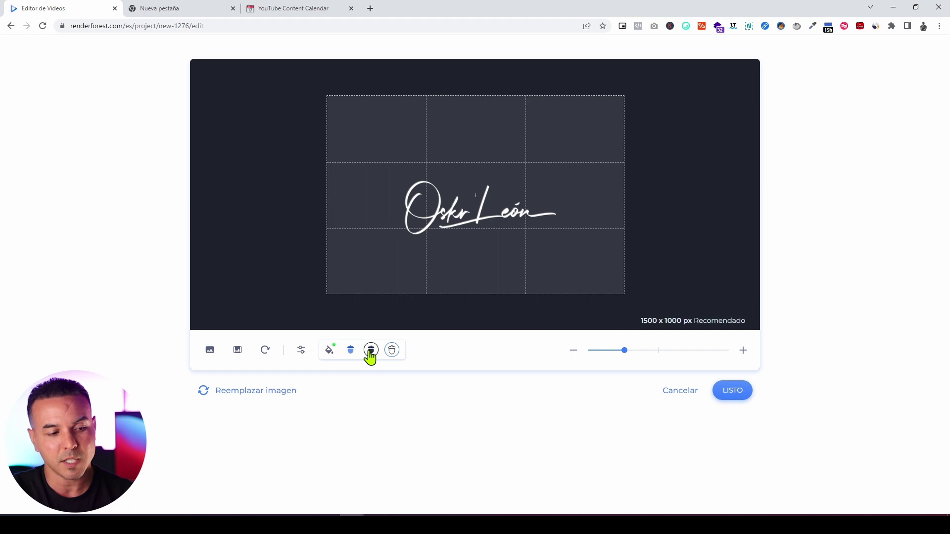
pyautogui.click(371, 350)
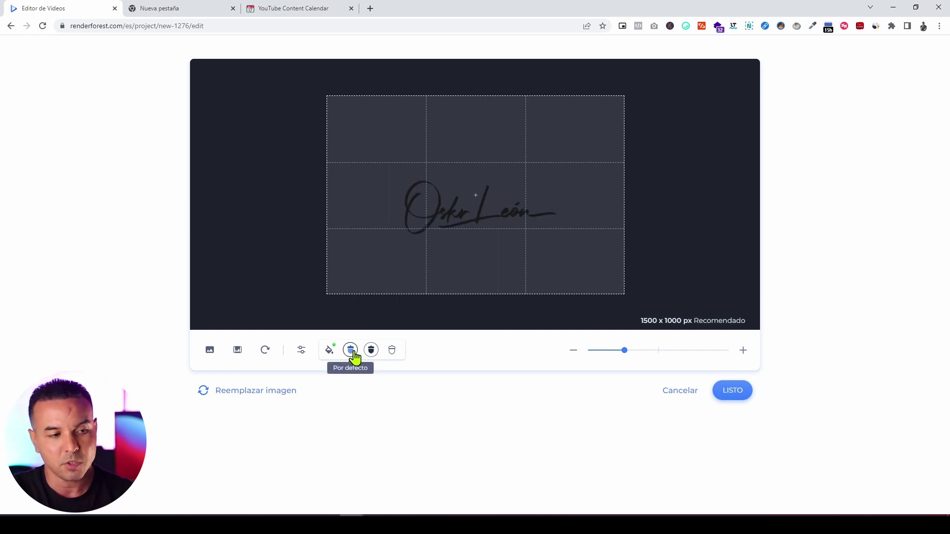
pyautogui.click(351, 350)
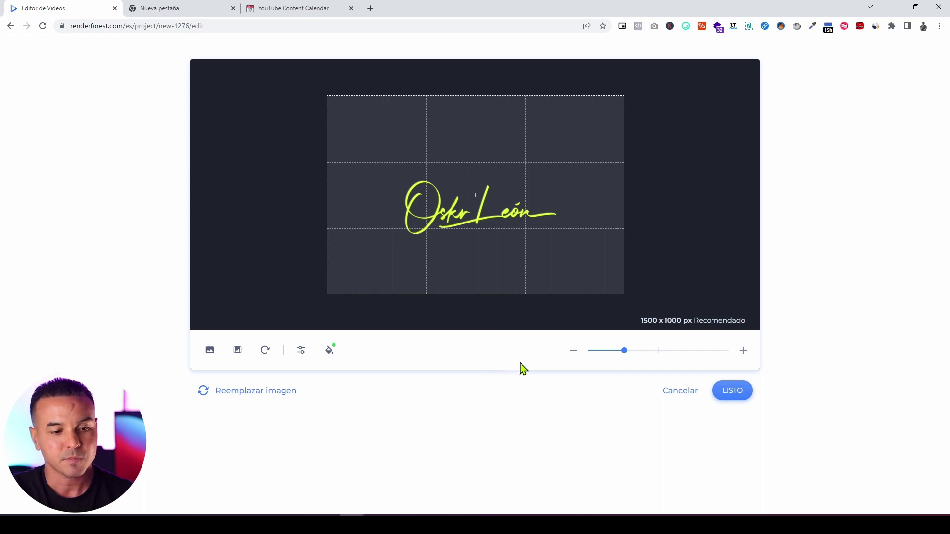
pyautogui.click(731, 390)
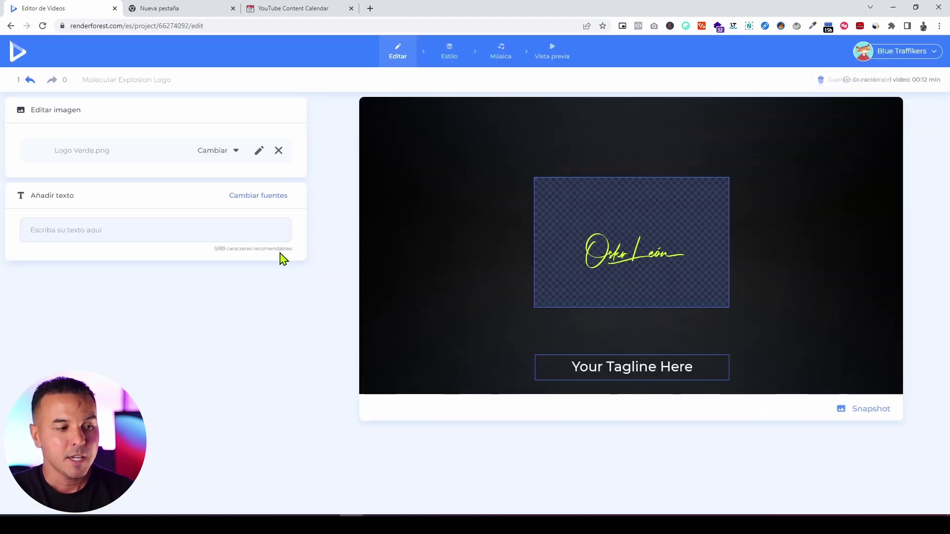
# Check the tagline text entry without adding any text, and proceed to the animation's appearance styles.
pyautogui.click(643, 374)
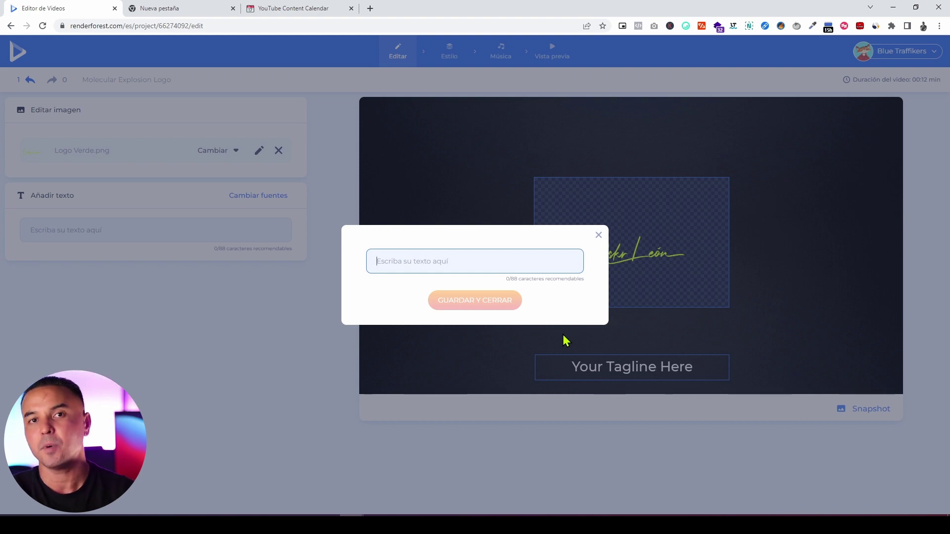
pyautogui.click(598, 236)
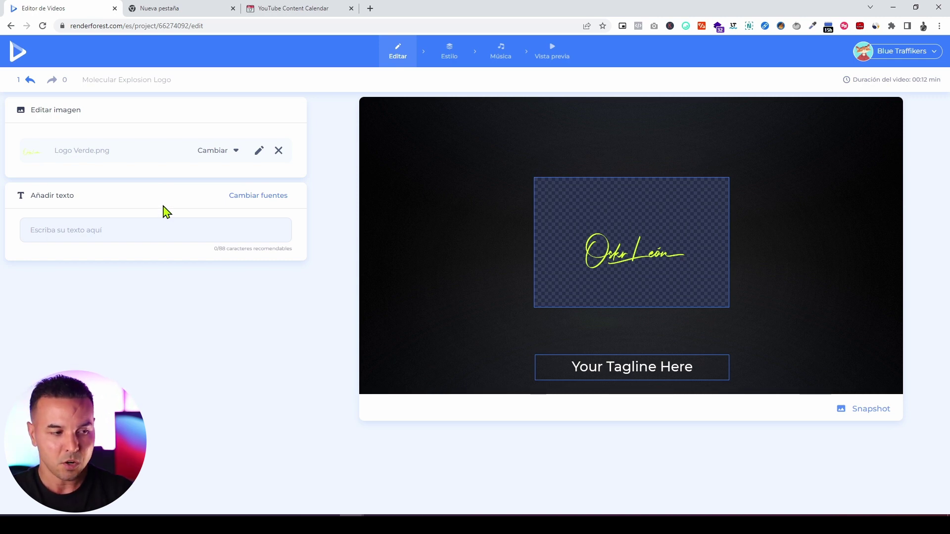
pyautogui.click(106, 231)
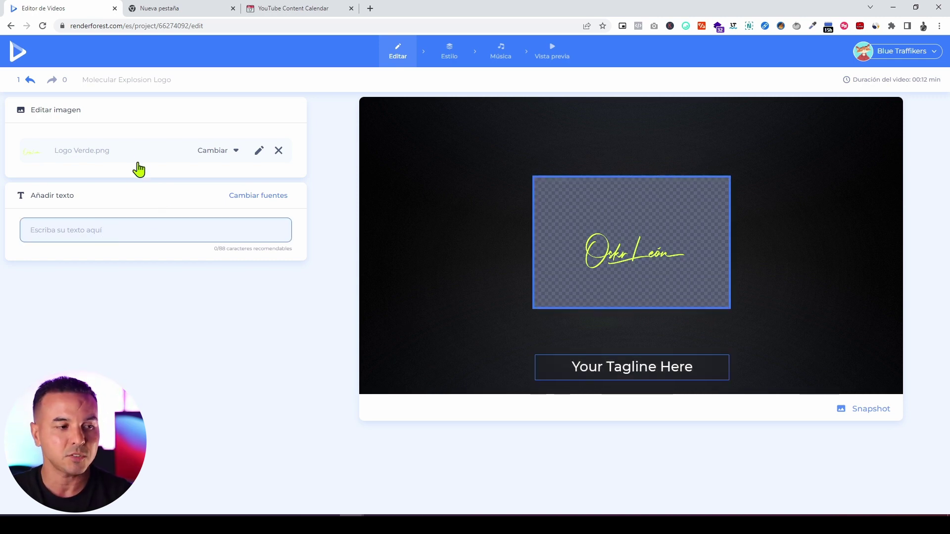
pyautogui.click(452, 62)
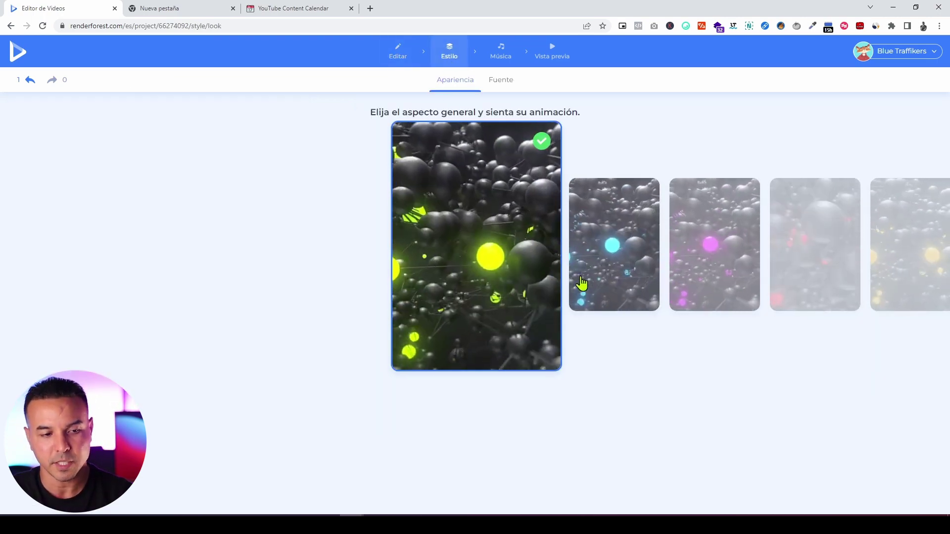
# Try the blue, magenta, red and orange-yellow appearance styles for the animation, and restore the initial yellow-green style.
pyautogui.click(594, 266)
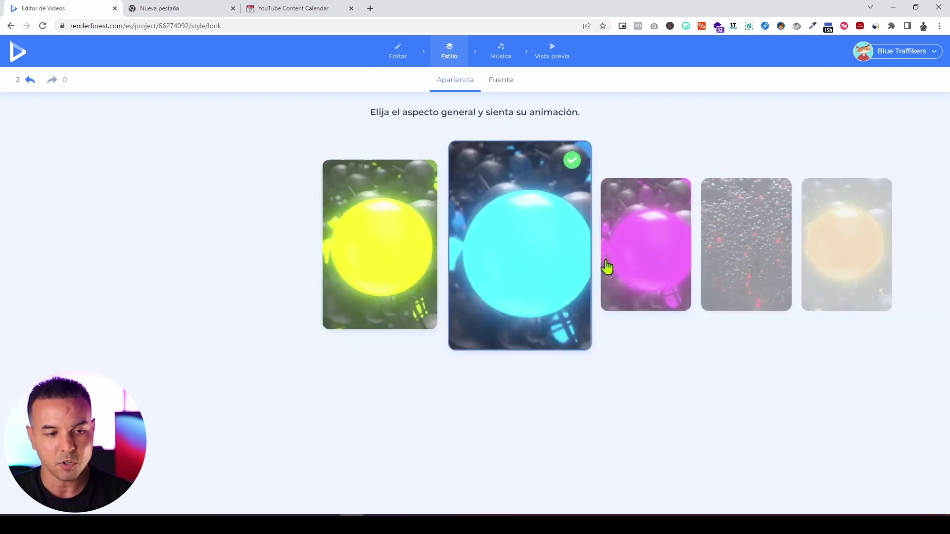
pyautogui.click(621, 271)
pyautogui.click(635, 270)
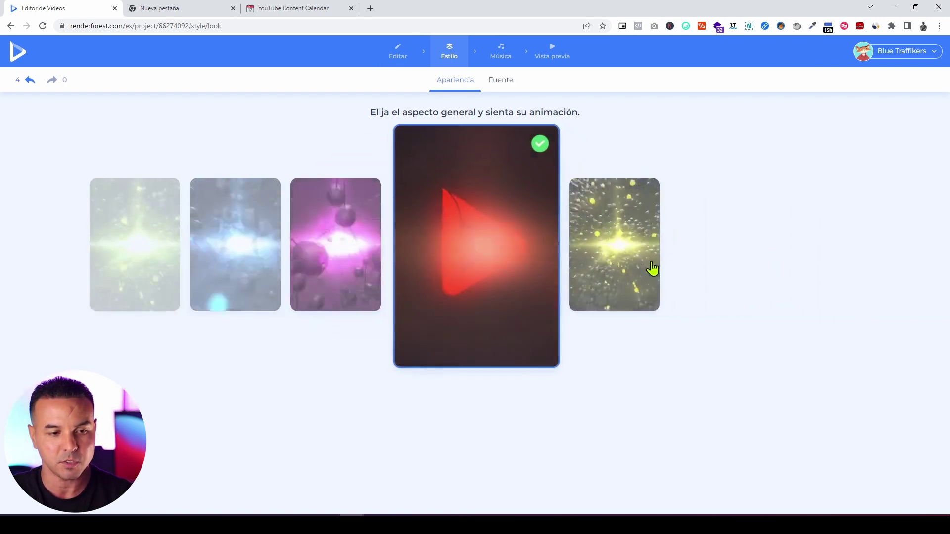
pyautogui.click(648, 267)
pyautogui.click(364, 263)
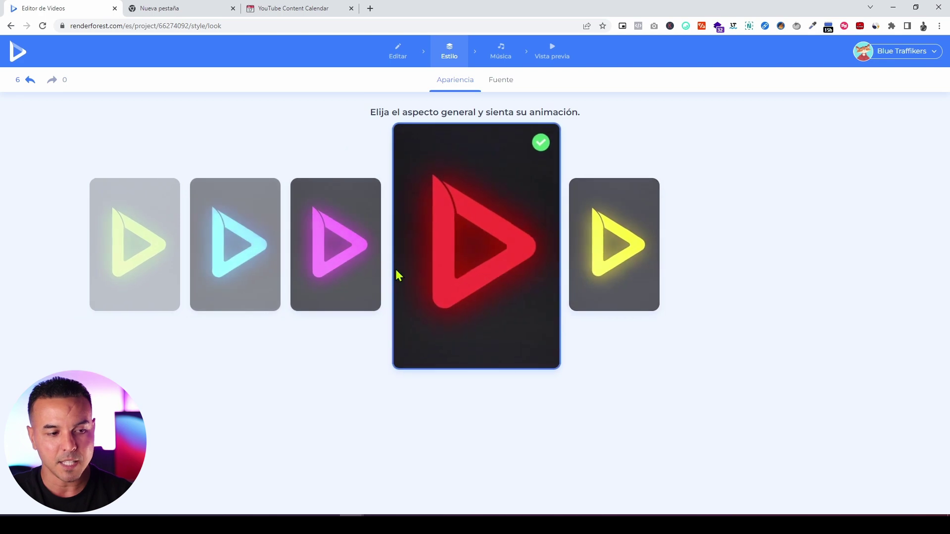
pyautogui.click(363, 263)
pyautogui.click(361, 270)
pyautogui.click(360, 266)
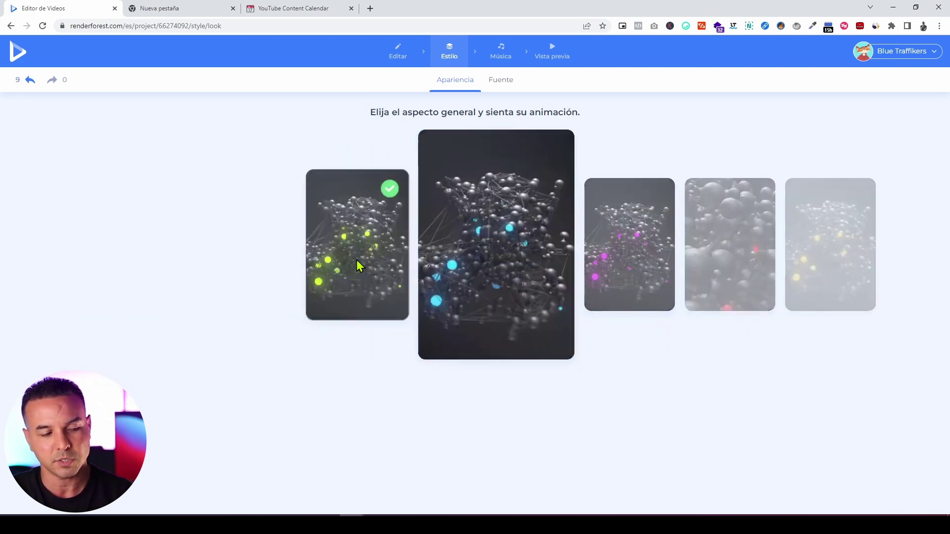
# Look through the fonts available for the primary text and keep the default font (Fuente por defecto).
pyautogui.click(498, 89)
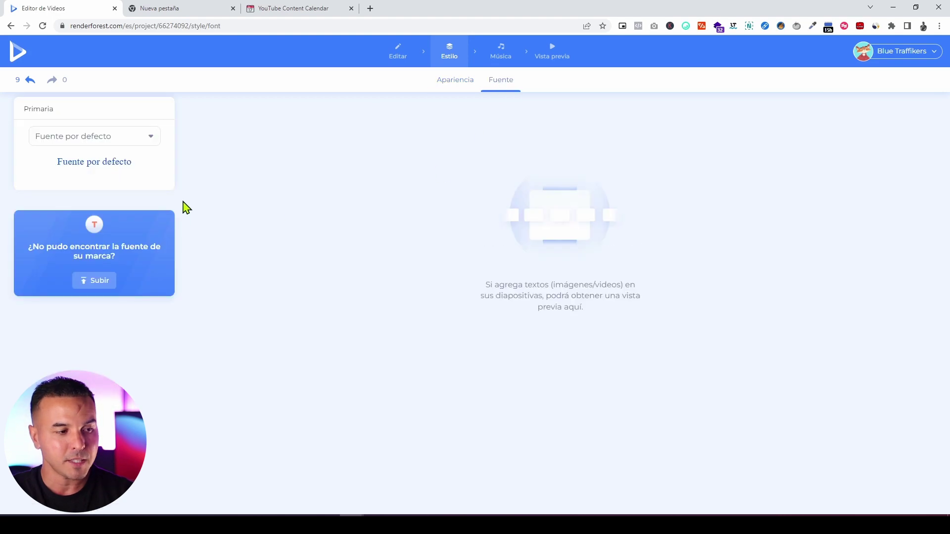
pyautogui.click(150, 144)
pyautogui.scroll(-4, 92, 224)
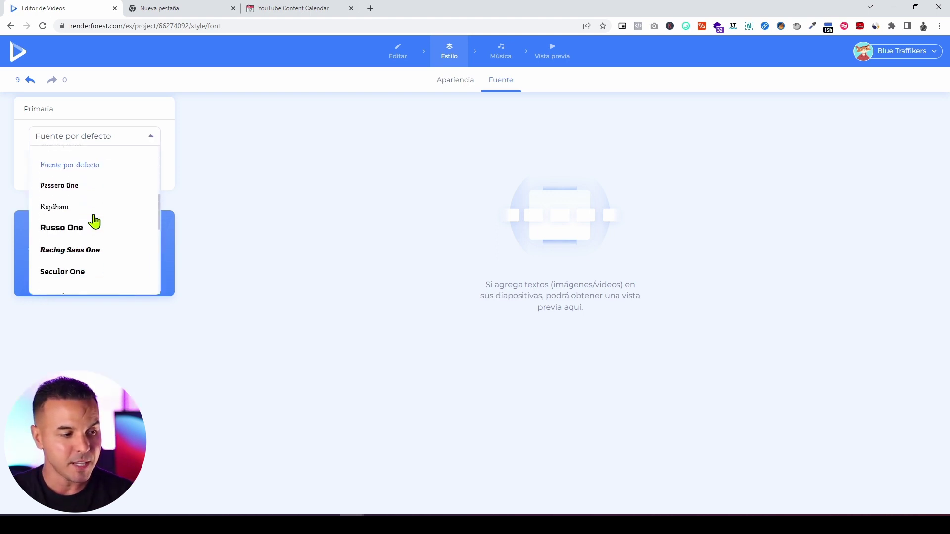
pyautogui.scroll(-1, 94, 222)
pyautogui.click(150, 143)
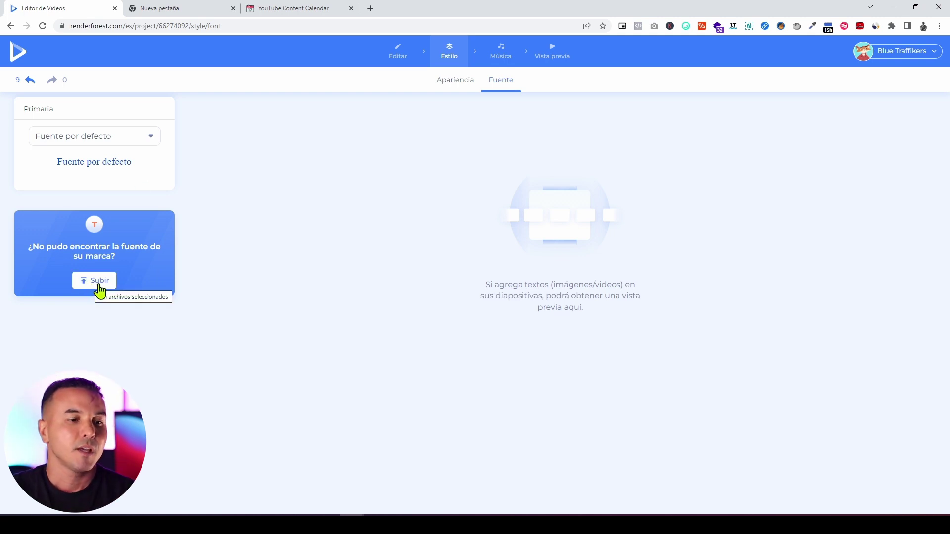
# Look through the recommended and general tracks of the music library, and check the voice-over sources without adding any audio.
pyautogui.click(496, 58)
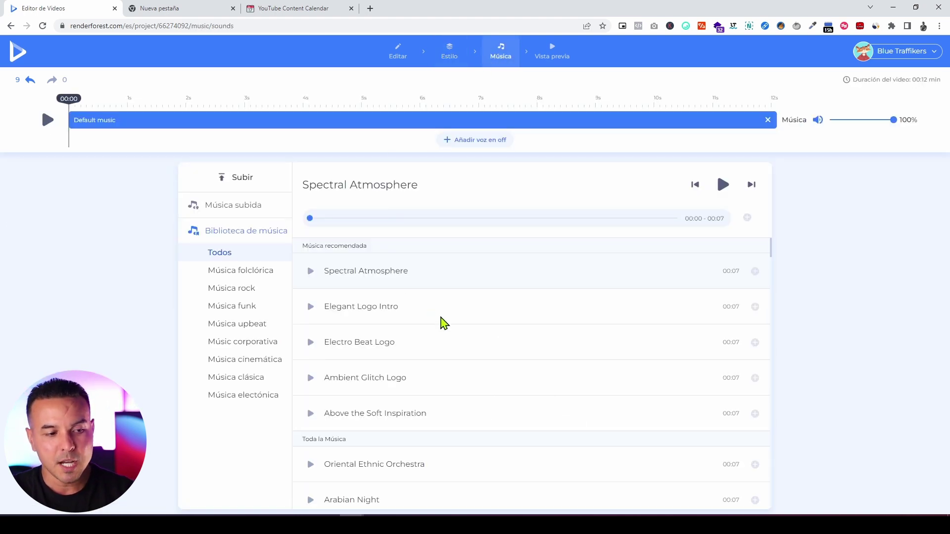
pyautogui.scroll(-2, 347, 321)
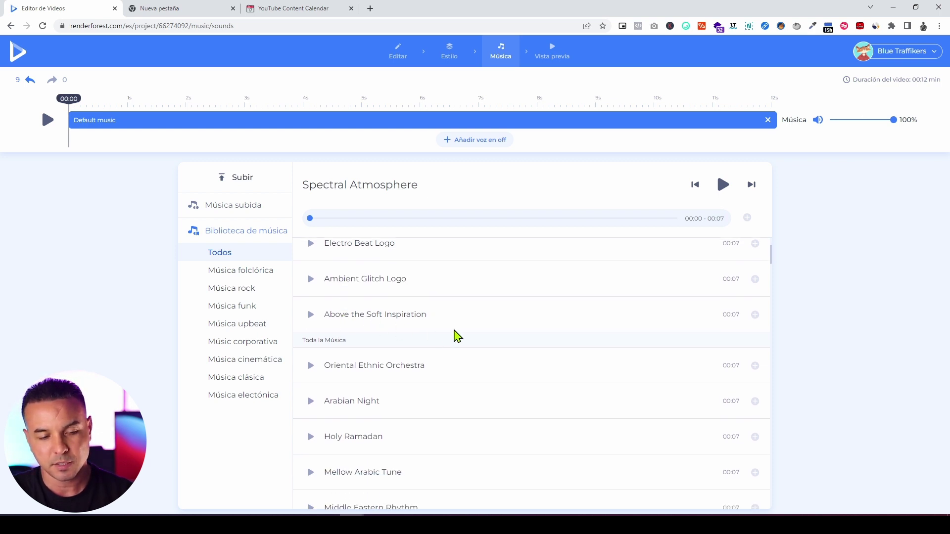
pyautogui.scroll(2, 455, 334)
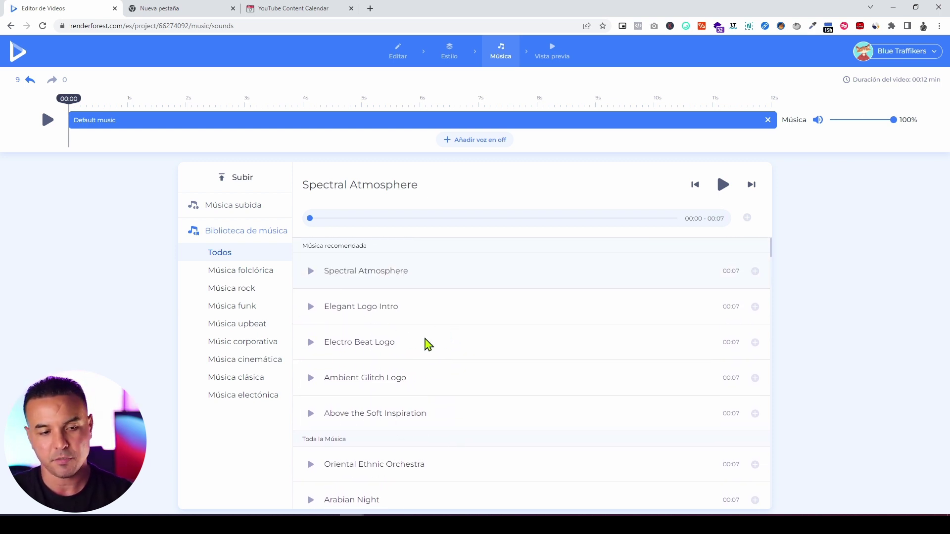
pyautogui.scroll(-3, 428, 344)
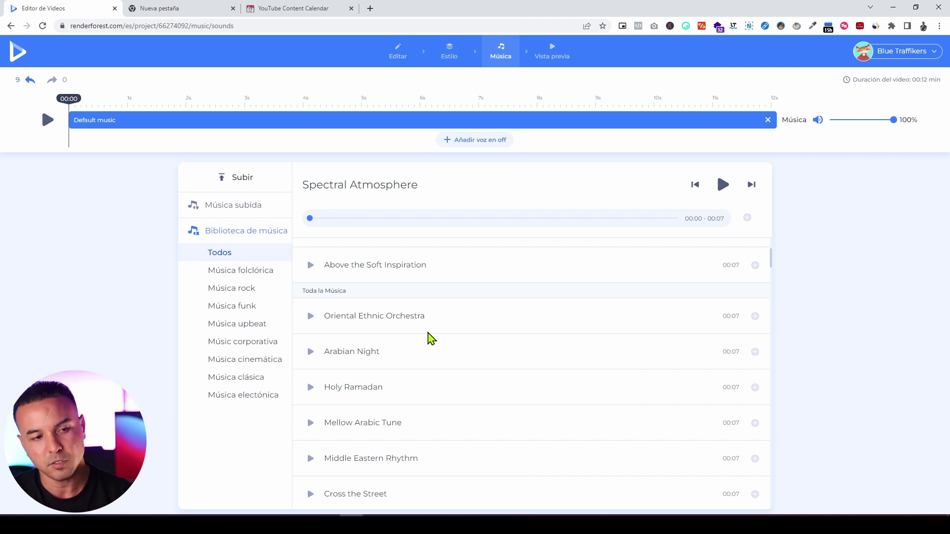
pyautogui.scroll(3, 431, 338)
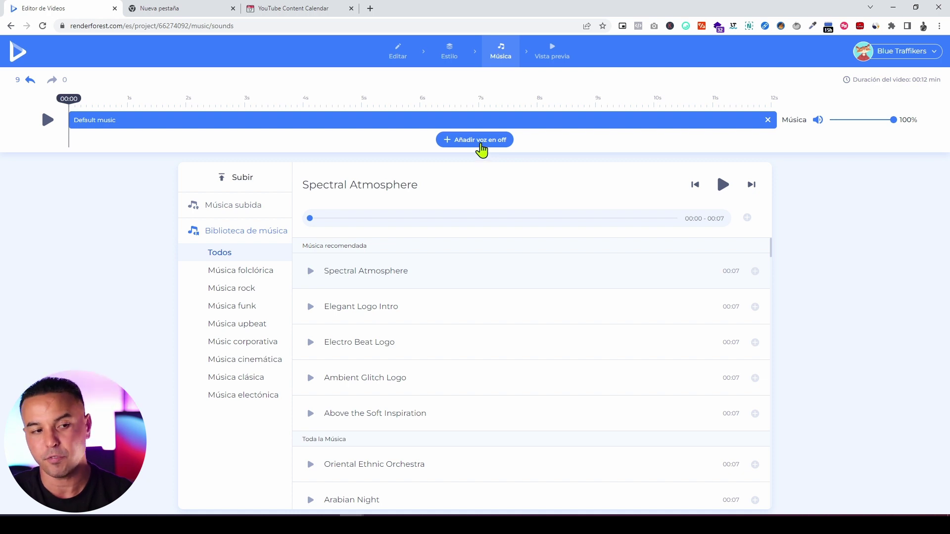
pyautogui.click(481, 149)
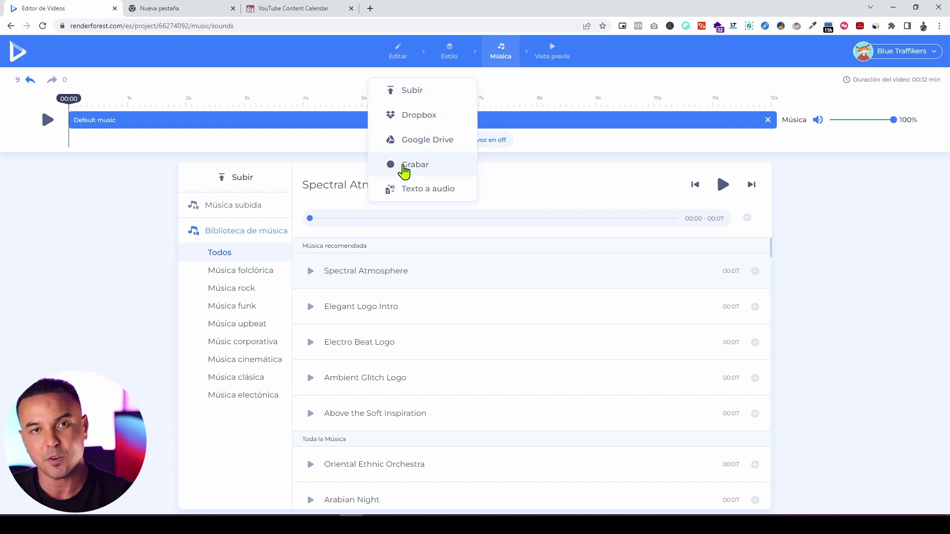
pyautogui.click(562, 156)
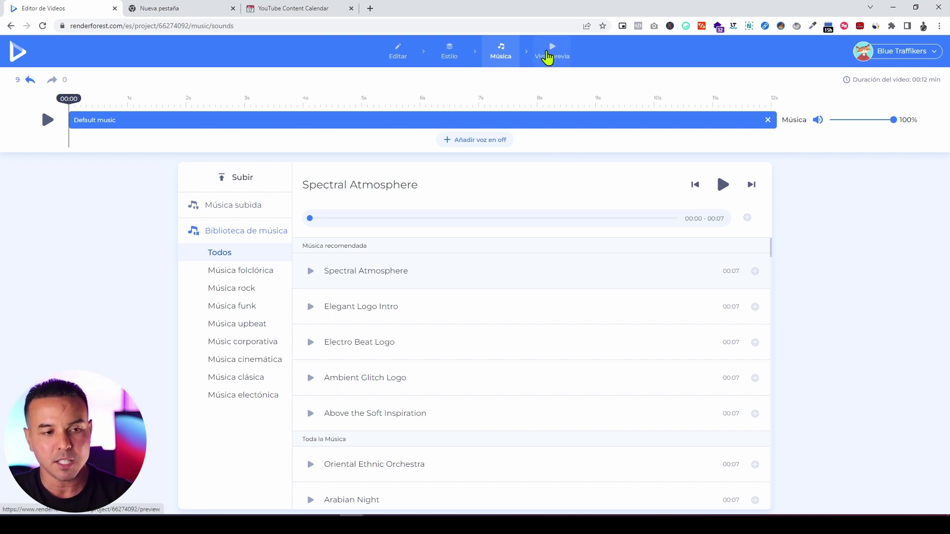
# Proceed to the preview stage and export the logo video in HD1080 quality.
pyautogui.click(548, 57)
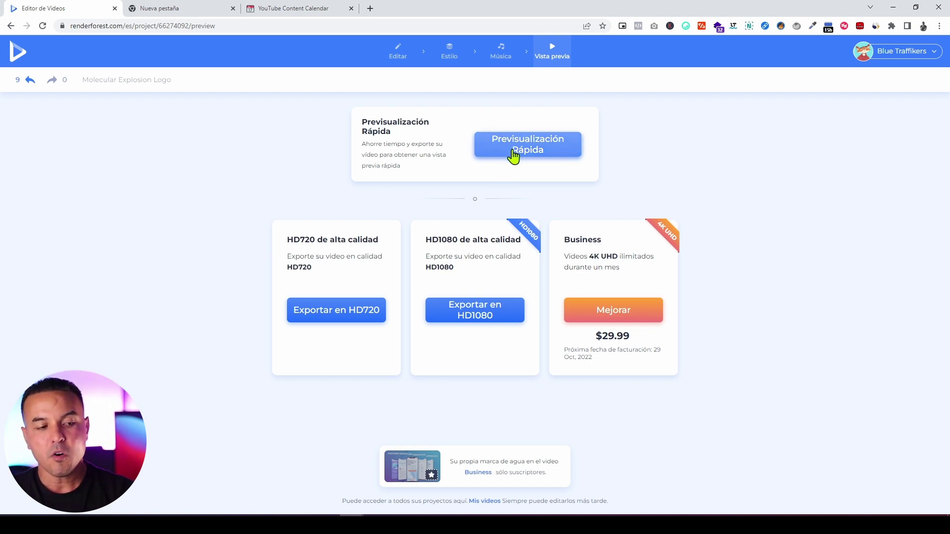
pyautogui.click(473, 318)
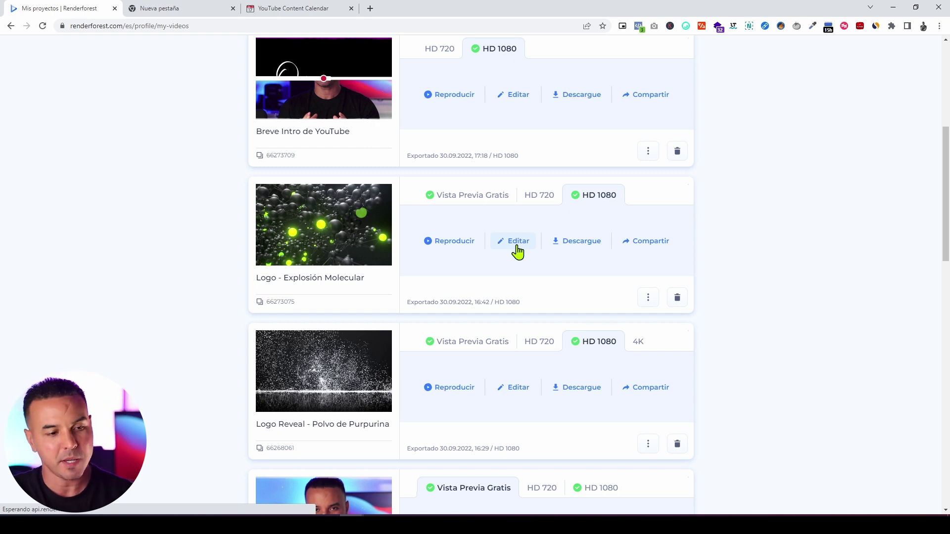
# Check the sharing options of the "Logo - Explosión Molecular" HD 1080 video and leave them without sharing.
pyautogui.click(640, 243)
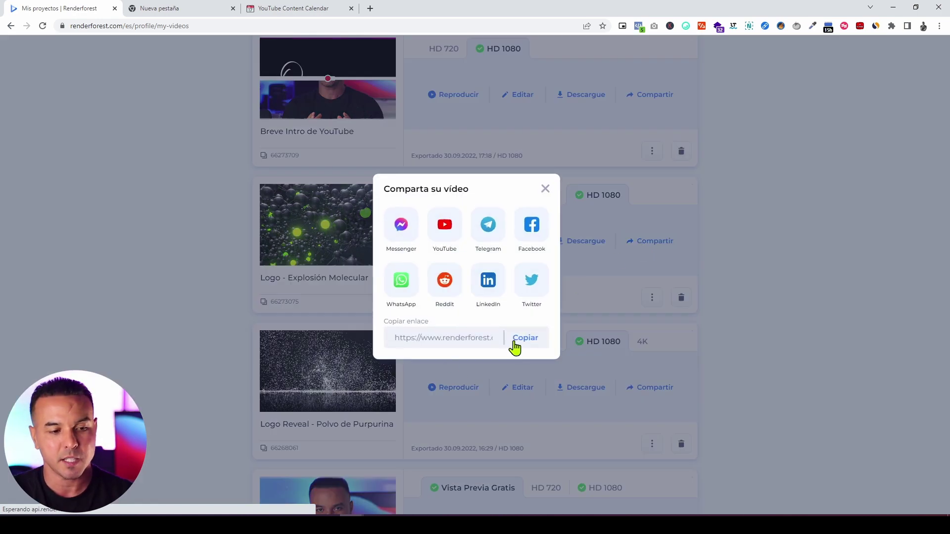
pyautogui.click(545, 189)
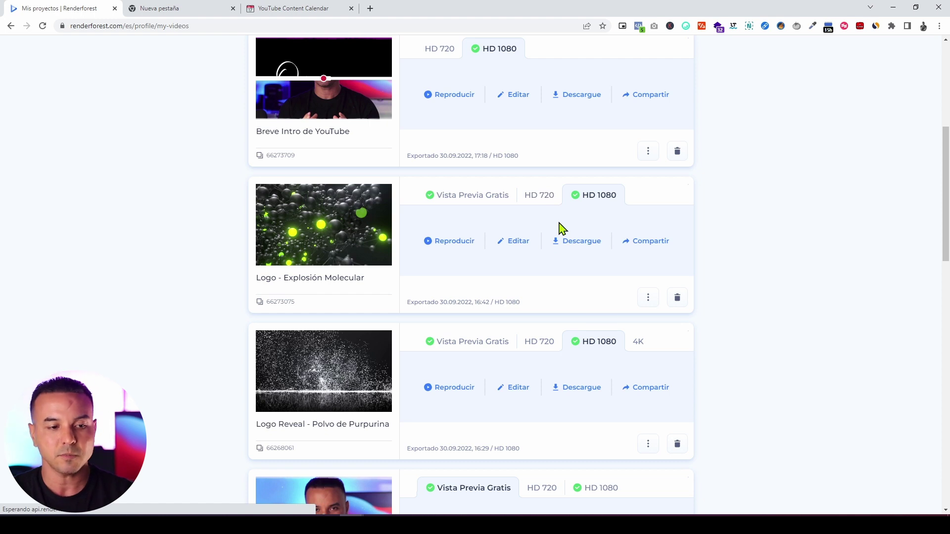